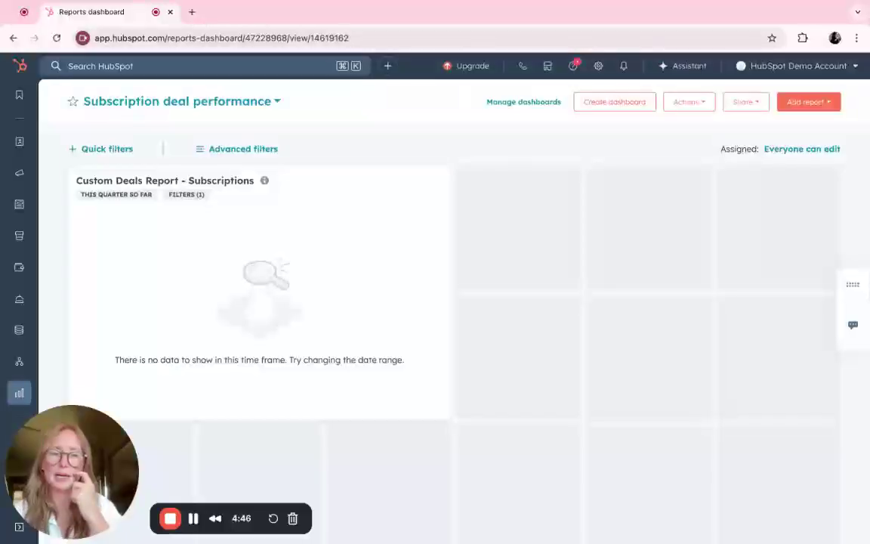
Scroll the reports dashboard, then go to the All contacts list showing six contacts
scroll(425, 283, down, 1)
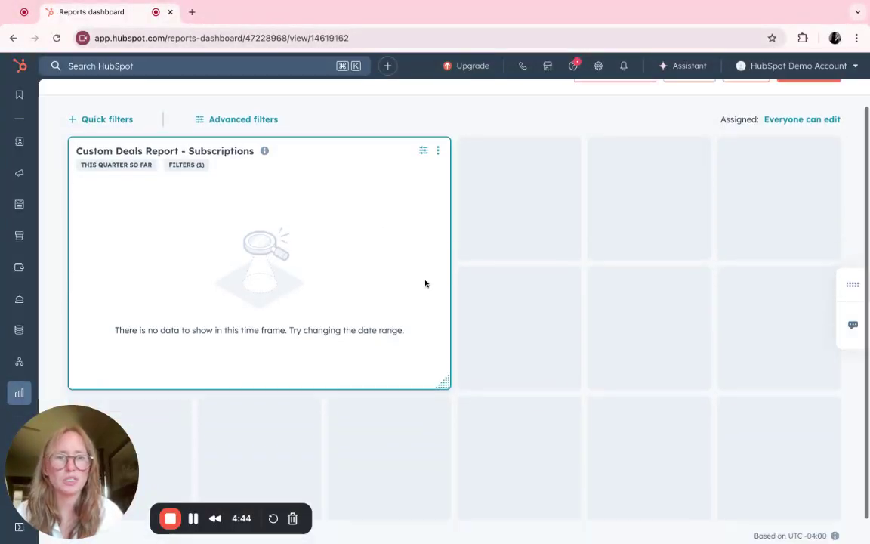
scroll(425, 283, down, 1)
scroll(426, 283, up, 2)
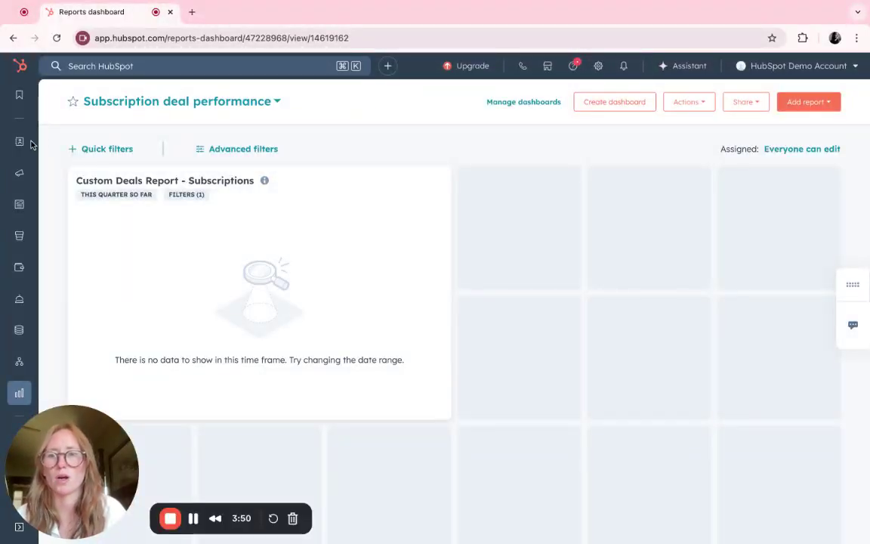
mouse_move(20, 142)
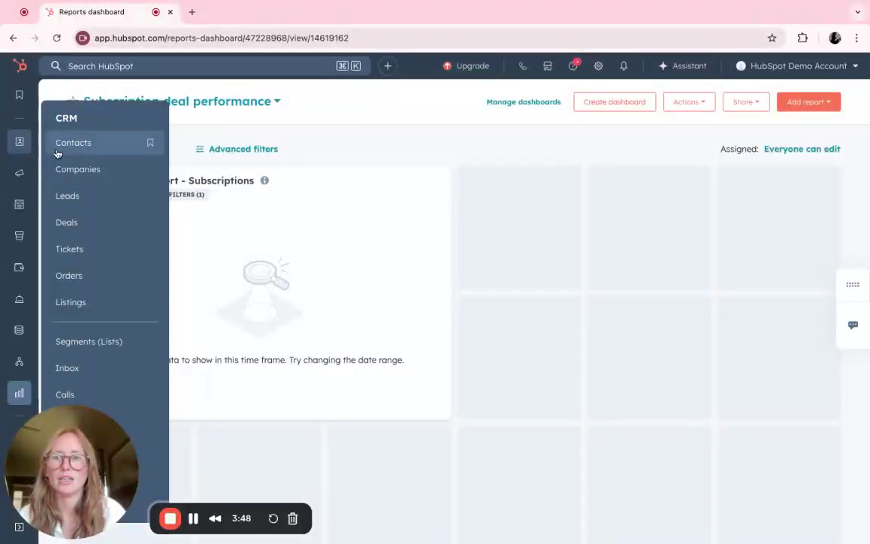
click(56, 151)
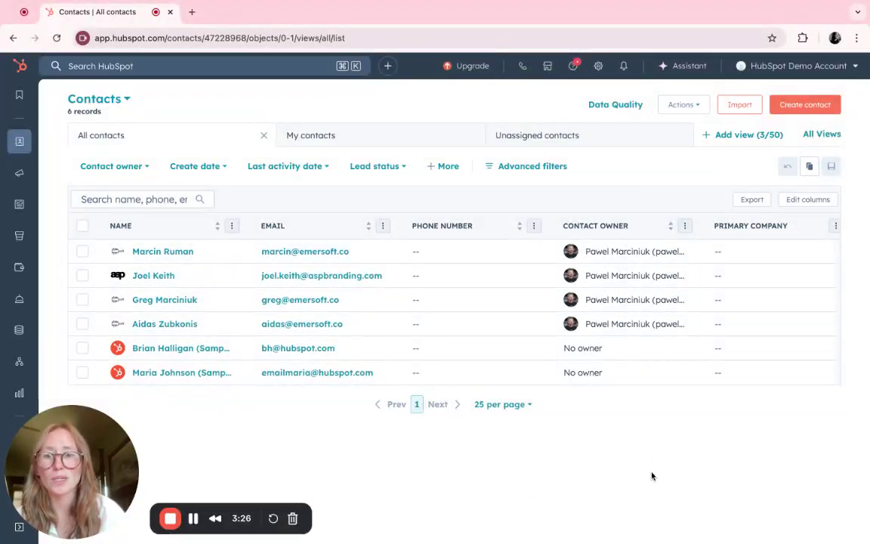
click(155, 324)
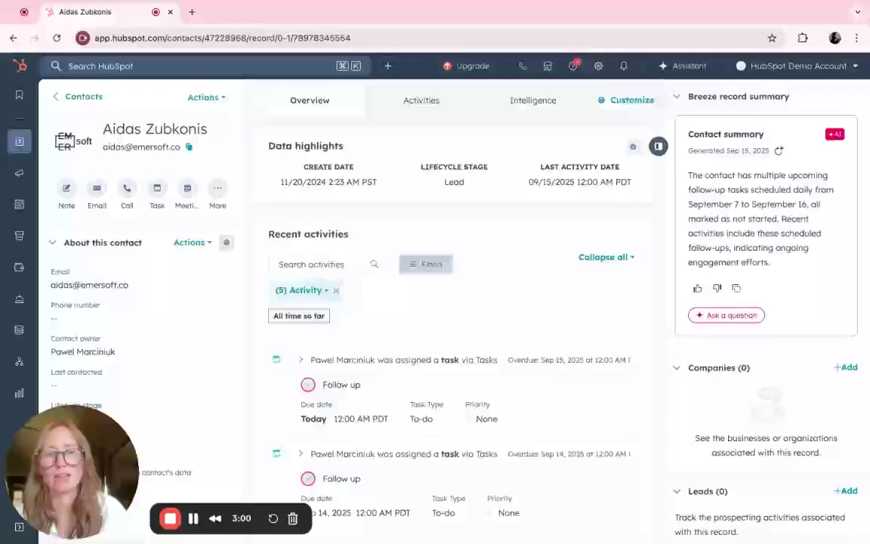
scroll(519, 269, down, 2)
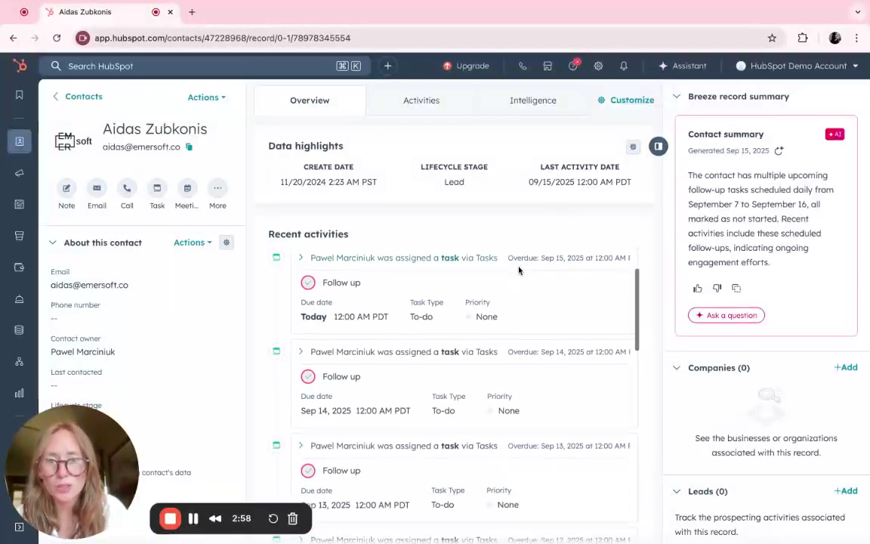
scroll(518, 270, down, 2)
scroll(519, 270, down, 2)
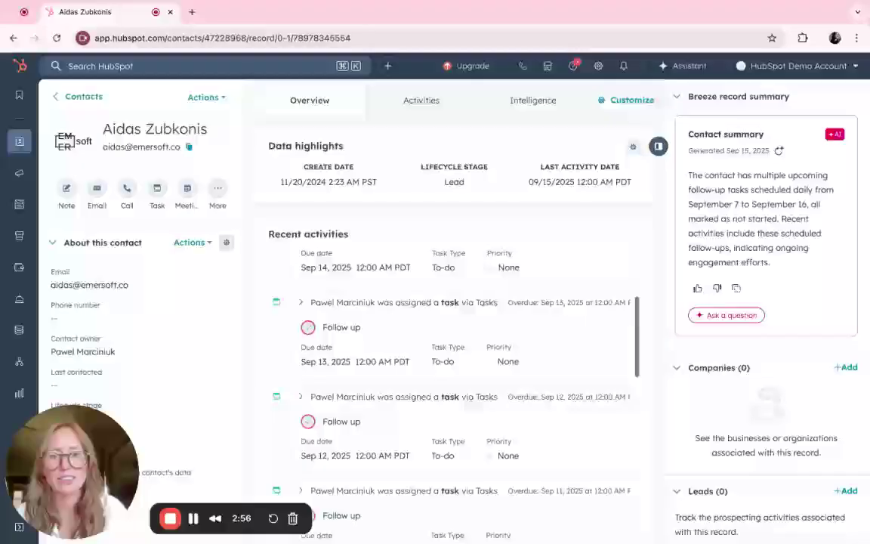
scroll(345, 412, up, 5)
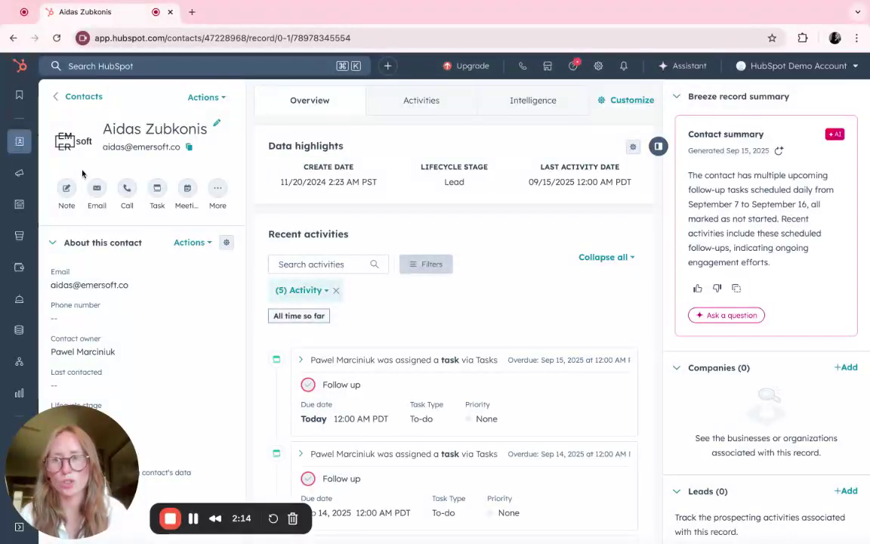
mouse_move(19, 142)
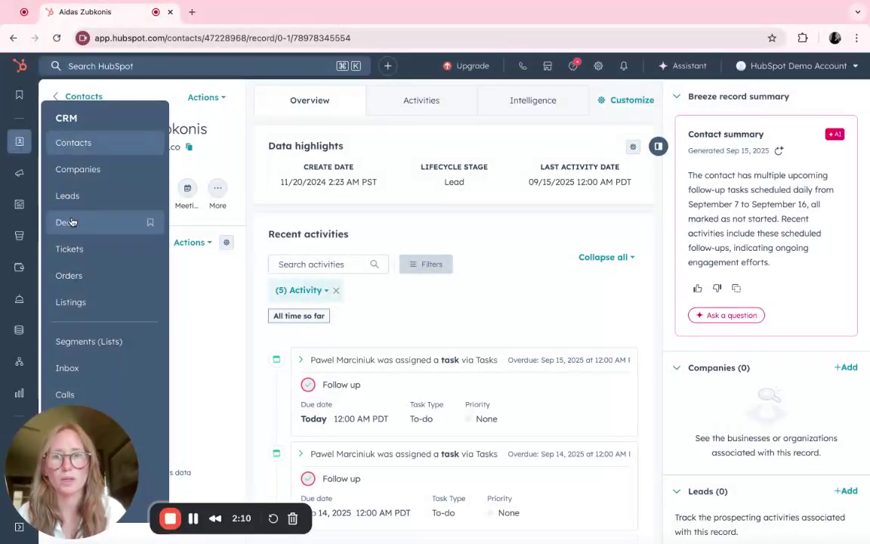
Go to the All deals board for the Commercial pipeline
click(66, 222)
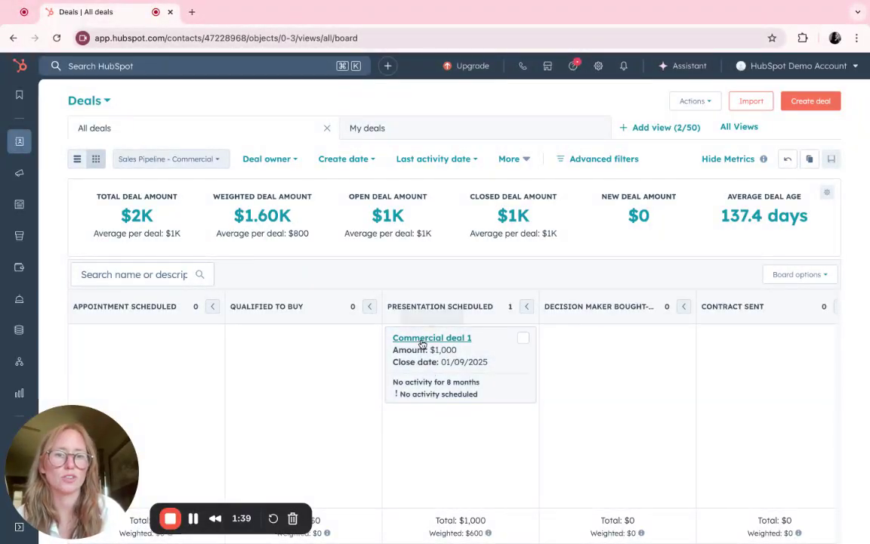
drag(401, 340, 589, 343)
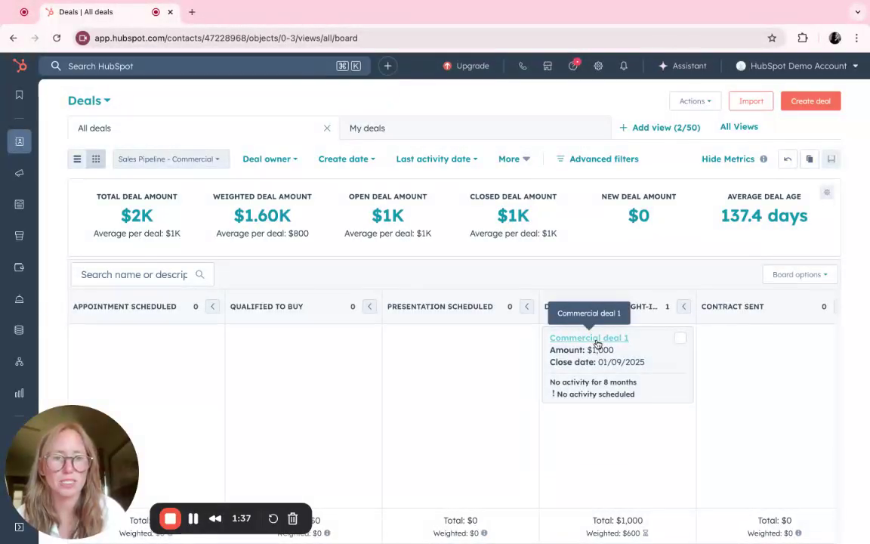